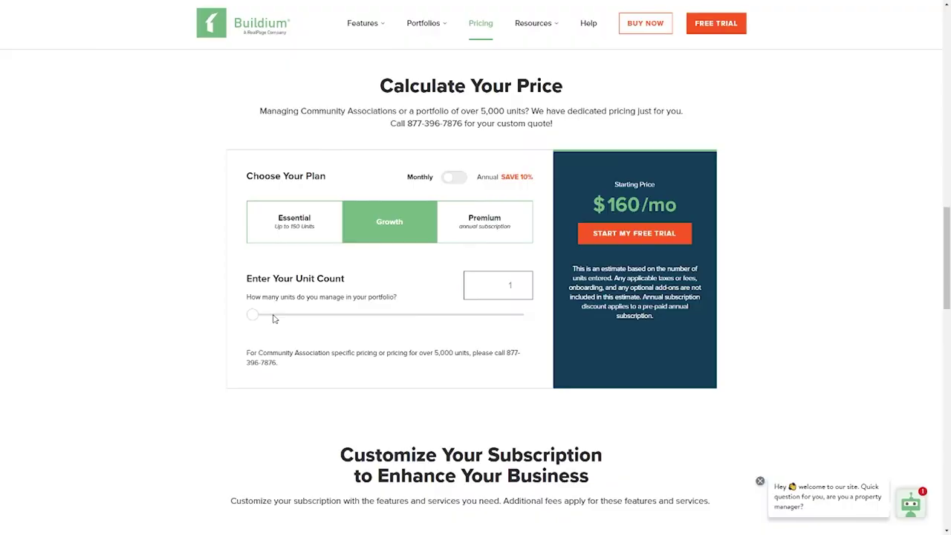
Price the Growth plan at 388 units with annual billing, totalling $5,400 per year
{"action": "left_click", "coordinate": [272, 315]}
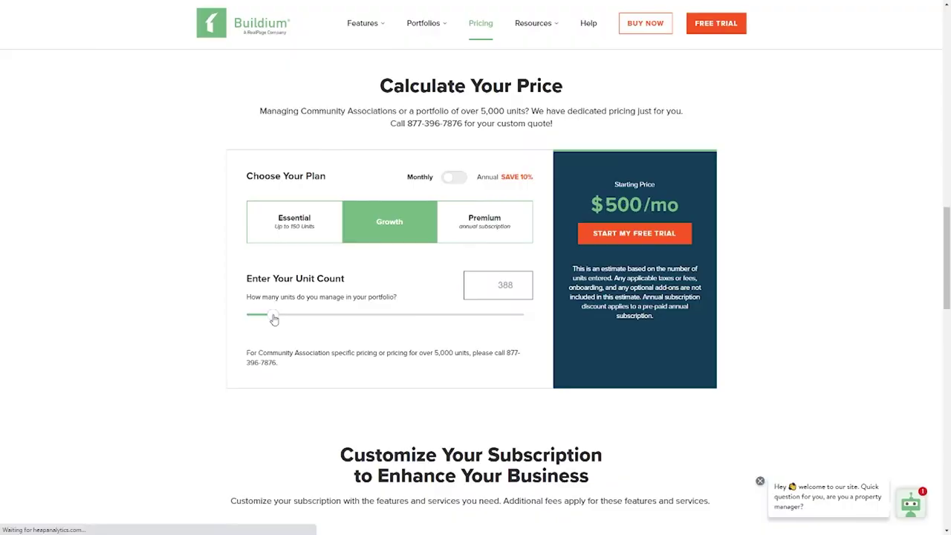
{"action": "left_click", "coordinate": [466, 182]}
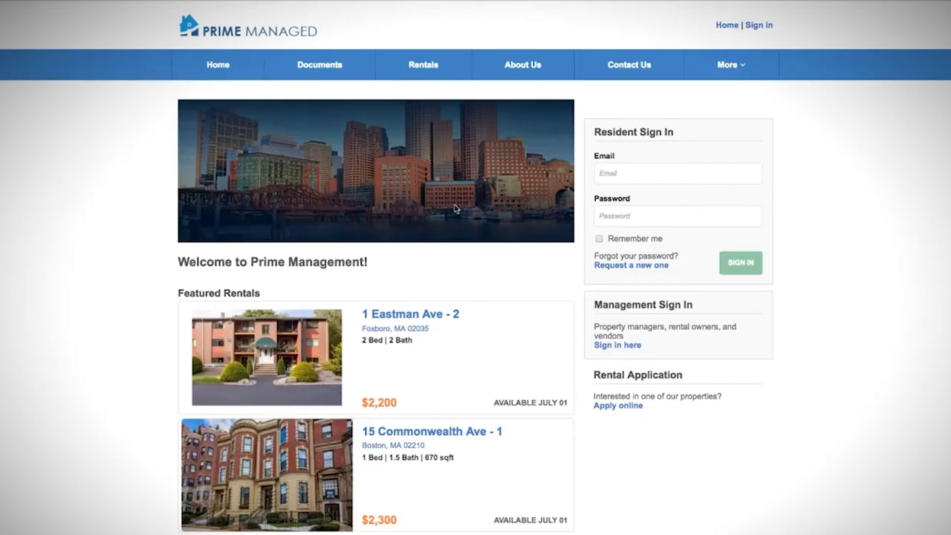
{"action": "scroll", "coordinate": [534, 234], "scroll_direction": "down", "scroll_amount": 5}
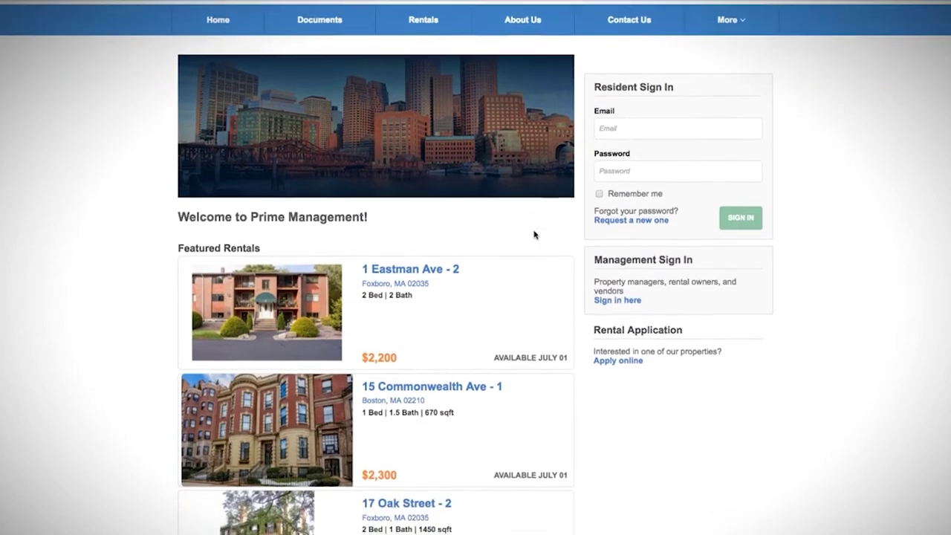
{"action": "scroll", "coordinate": [535, 236], "scroll_direction": "down", "scroll_amount": 2}
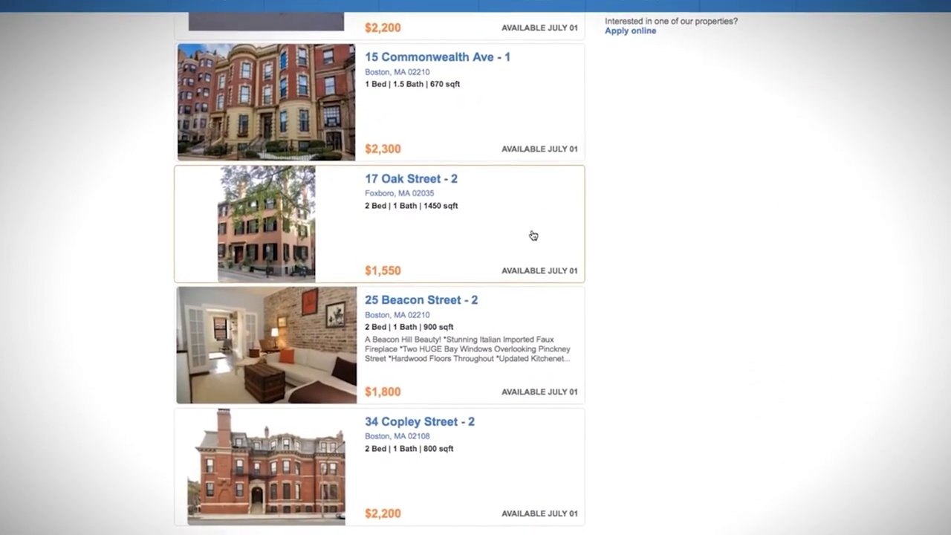
{"action": "left_click", "coordinate": [453, 295]}
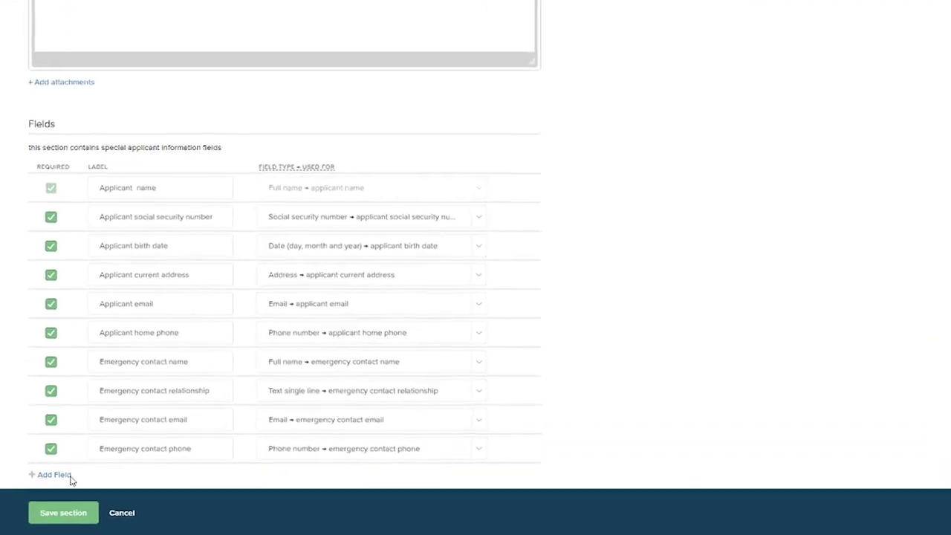
Add a new blank field below the applicant information fields
{"action": "left_click", "coordinate": [49, 477]}
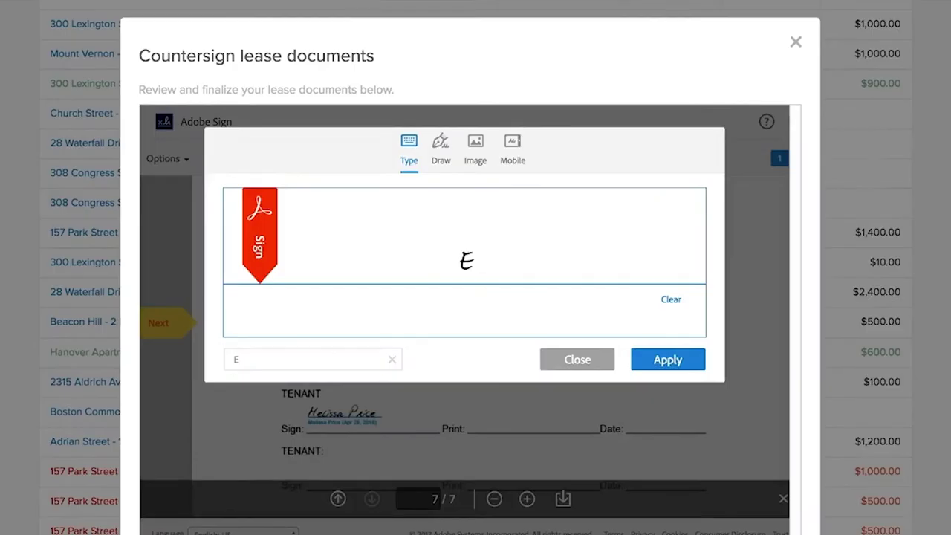
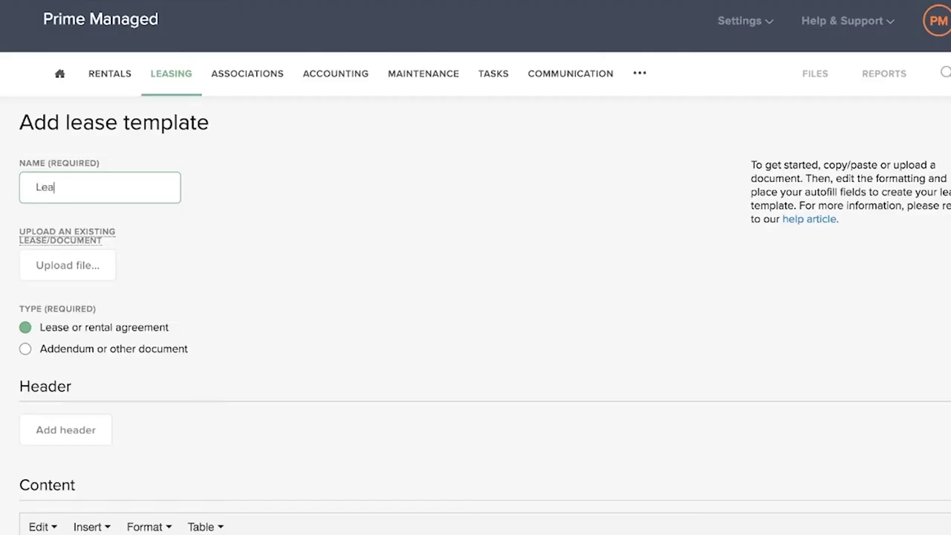
Enter a contact name, name the template 'Lease Addendum' and mark it an addendum document
{"action": "type", "text": "se Addendum"}
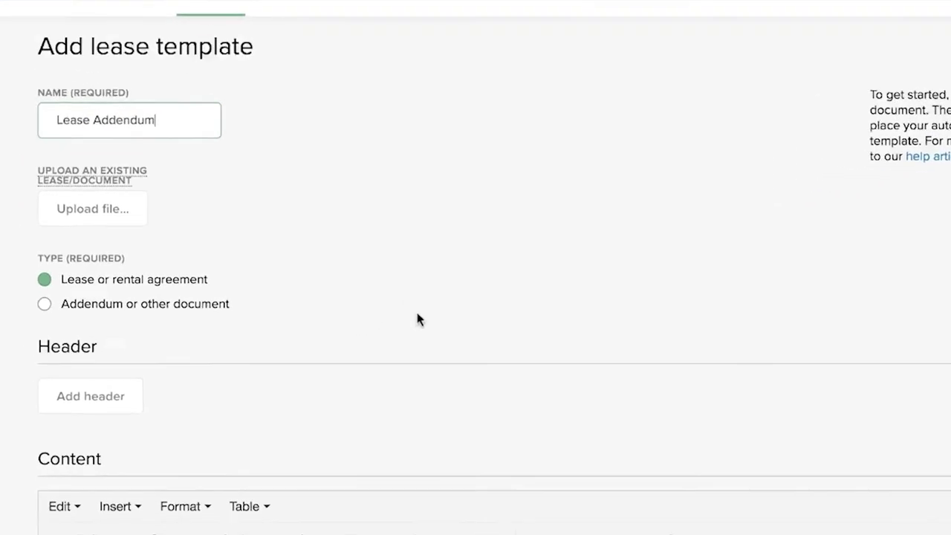
{"action": "left_click", "coordinate": [41, 320]}
Place the cursor in the Apt. No. blank and bring up the autofill fields list
{"action": "scroll", "coordinate": [553, 266], "scroll_direction": "down", "scroll_amount": 3}
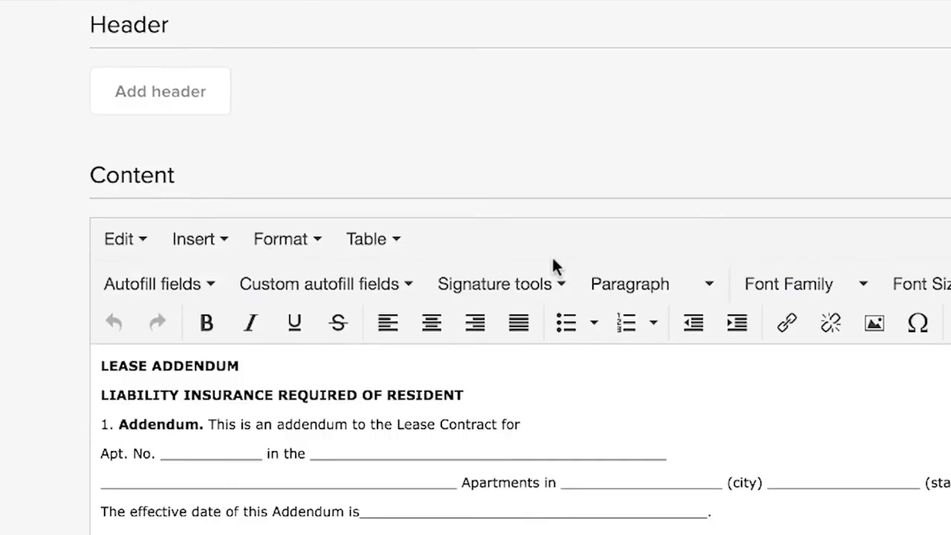
{"action": "scroll", "coordinate": [551, 255], "scroll_direction": "down", "scroll_amount": 3}
{"action": "left_click", "coordinate": [203, 320]}
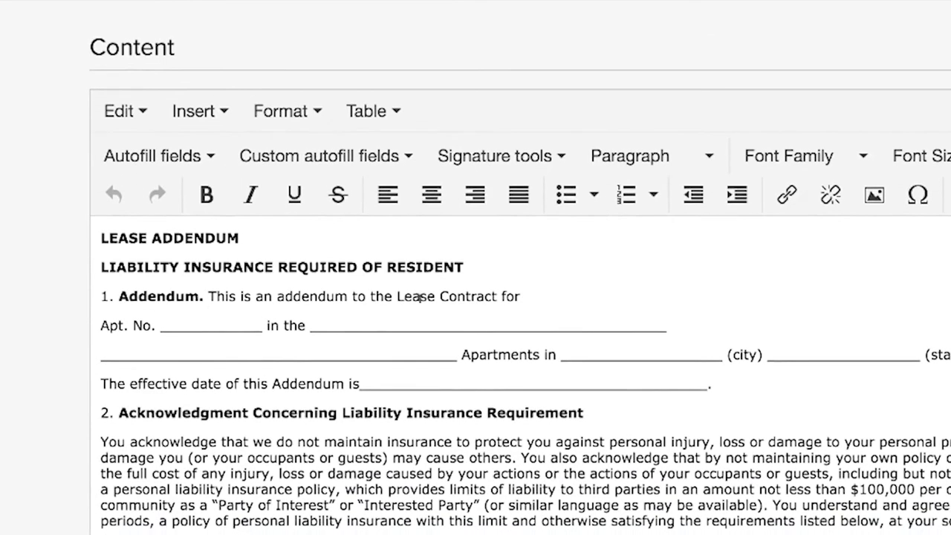
{"action": "left_click", "coordinate": [203, 156]}
{"action": "left_click_drag", "start_coordinate": [391, 179], "coordinate": [367, 474]}
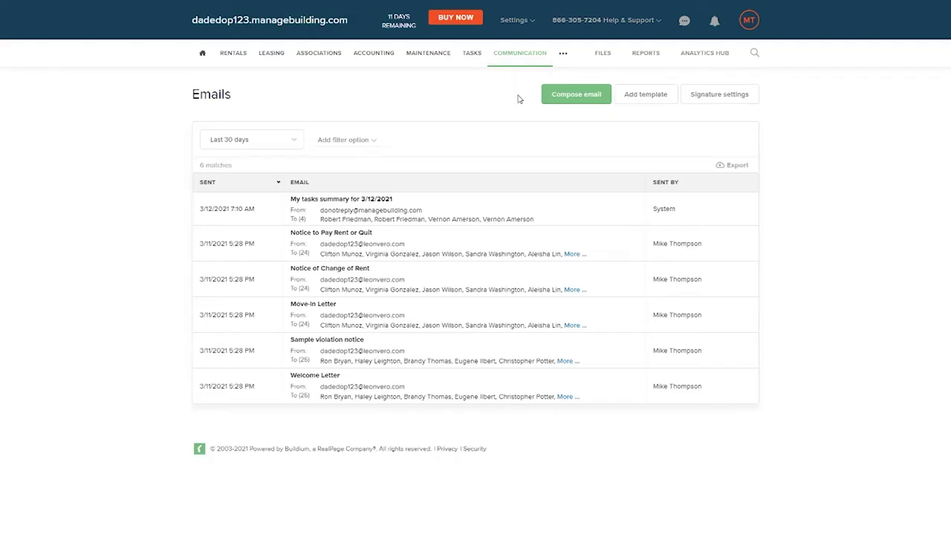
Send the tenant 'Please let us know if you have any feedback. - EL Property Management'
{"action": "left_click", "coordinate": [570, 84]}
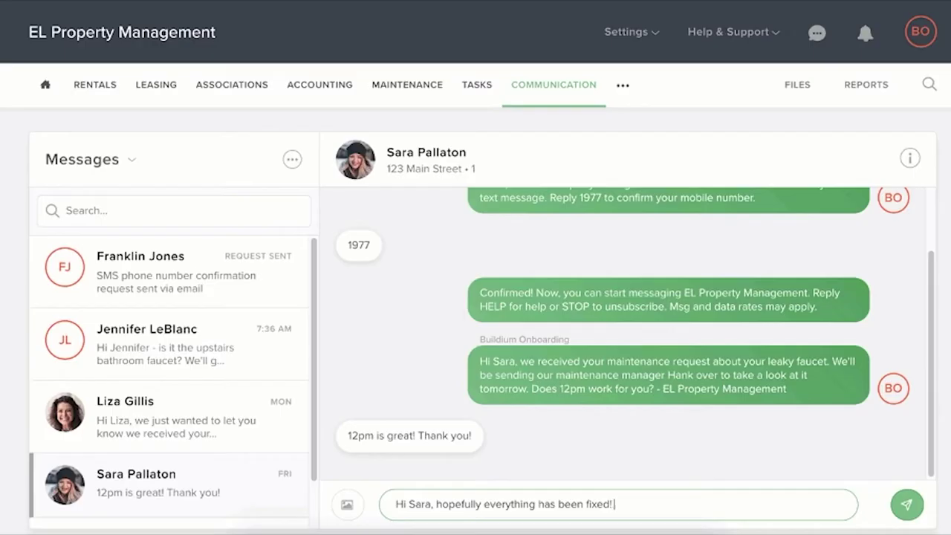
{"action": "type", "text": "Please let us know if"}
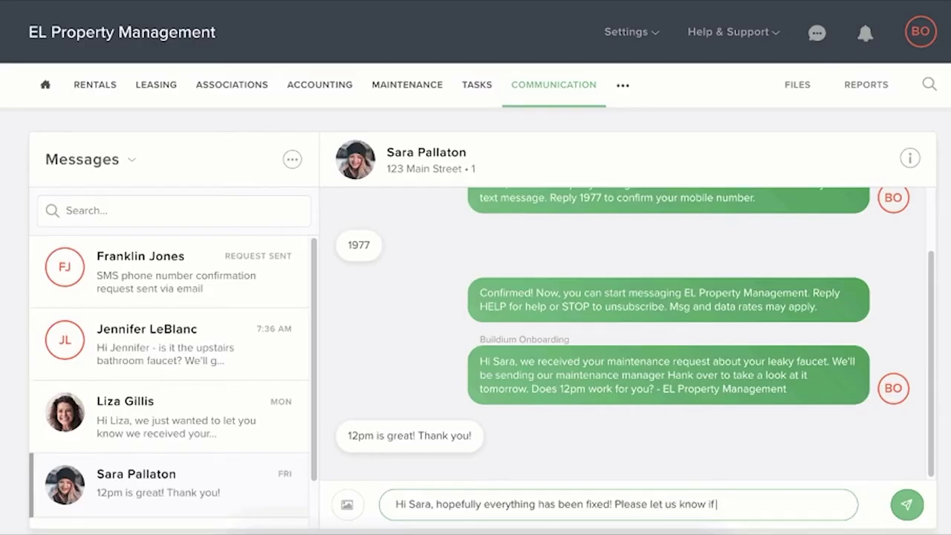
{"action": "type", "text": " you have any feedba"}
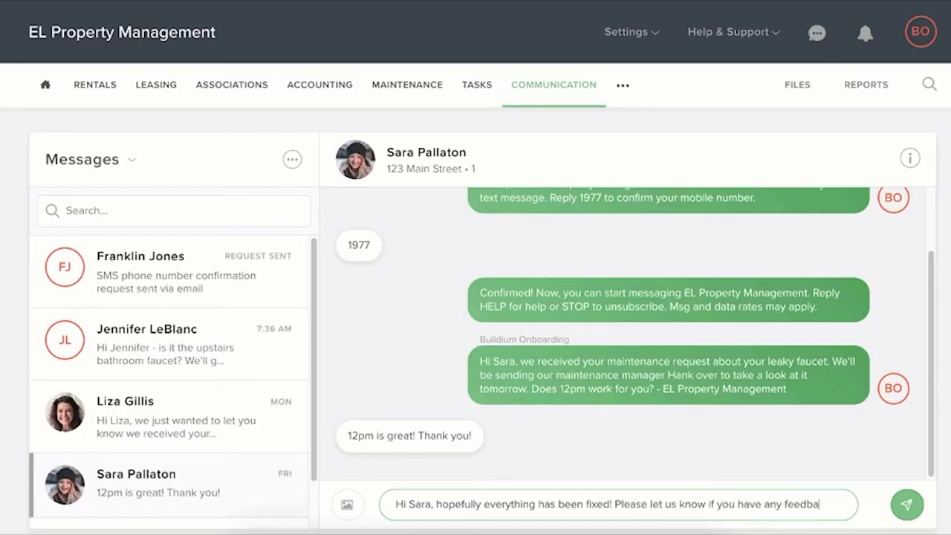
{"action": "type", "text": "ck. - EL Proper"}
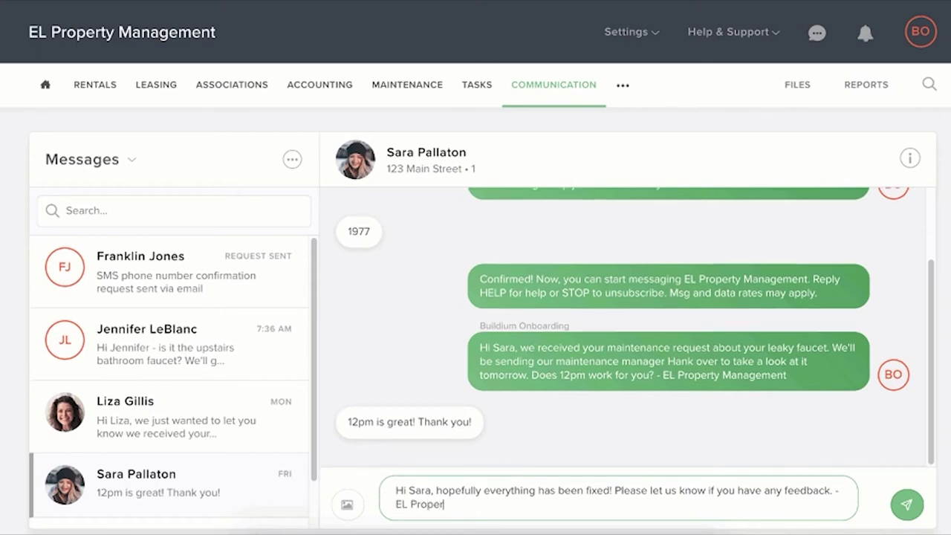
{"action": "type", "text": "ty Management"}
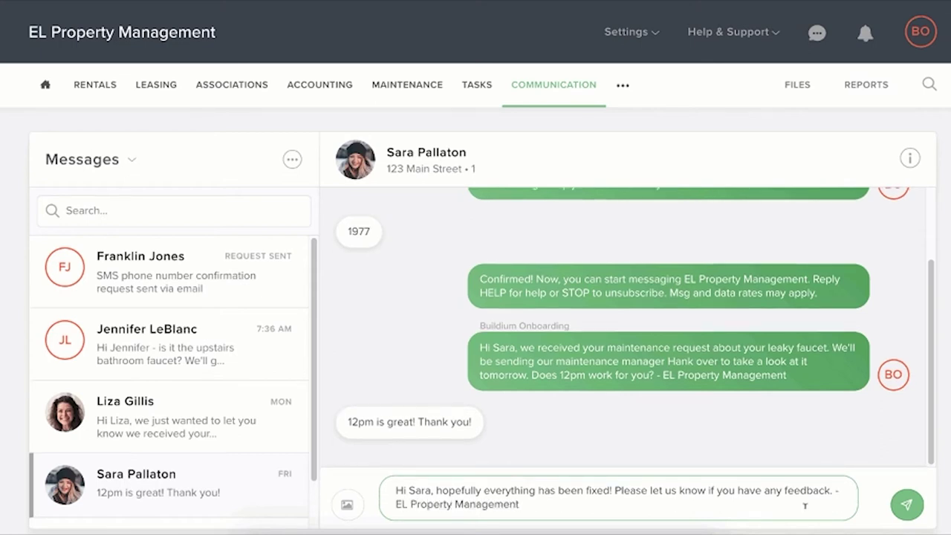
{"action": "left_click", "coordinate": [909, 507]}
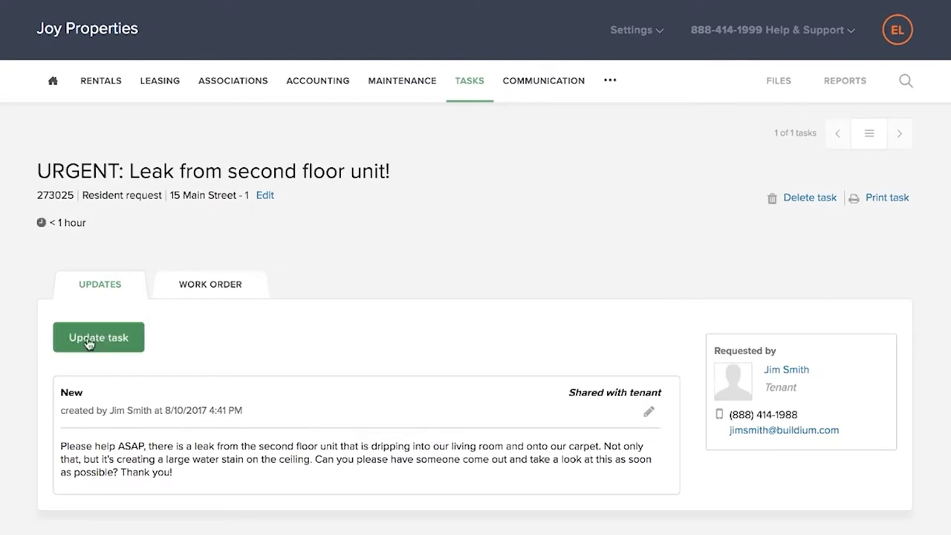
Update the leak task, assigning it to a staff member and reviewing status and due date
{"action": "left_click", "coordinate": [97, 340]}
{"action": "left_click", "coordinate": [304, 361]}
{"action": "left_click", "coordinate": [123, 394]}
{"action": "left_click", "coordinate": [386, 363]}
{"action": "left_click", "coordinate": [545, 362]}
{"action": "left_click", "coordinate": [567, 359]}
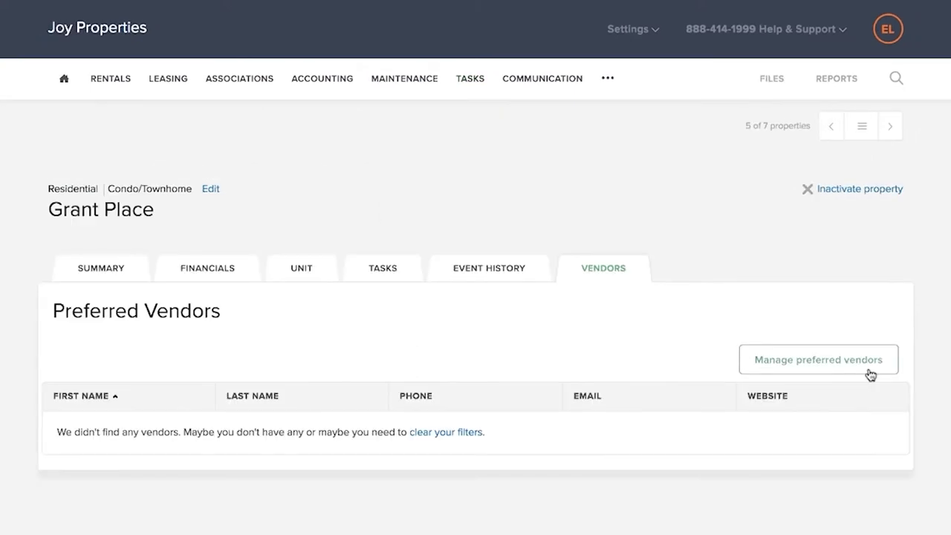
Add AAA Lawn Care and two more vendors as preferred vendors, three selected in total
{"action": "left_click", "coordinate": [810, 367]}
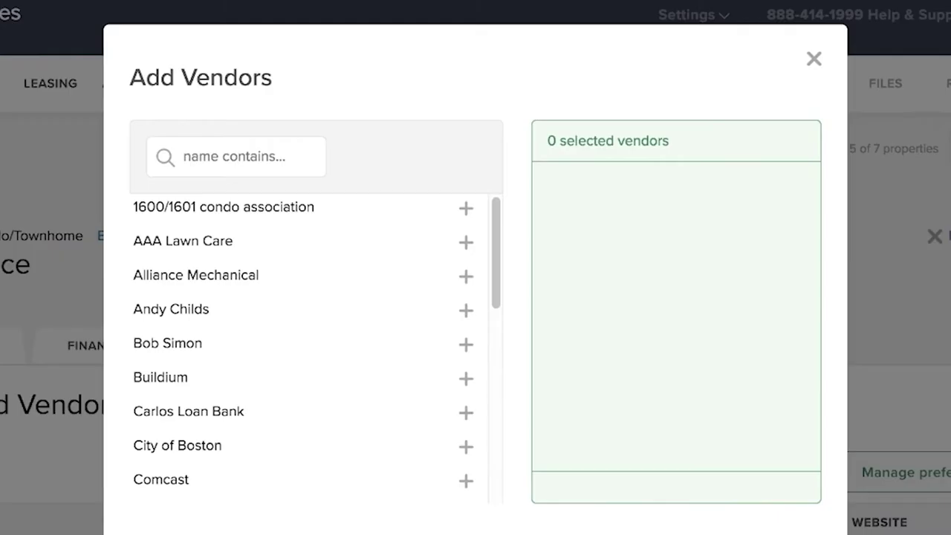
{"action": "left_click", "coordinate": [465, 242]}
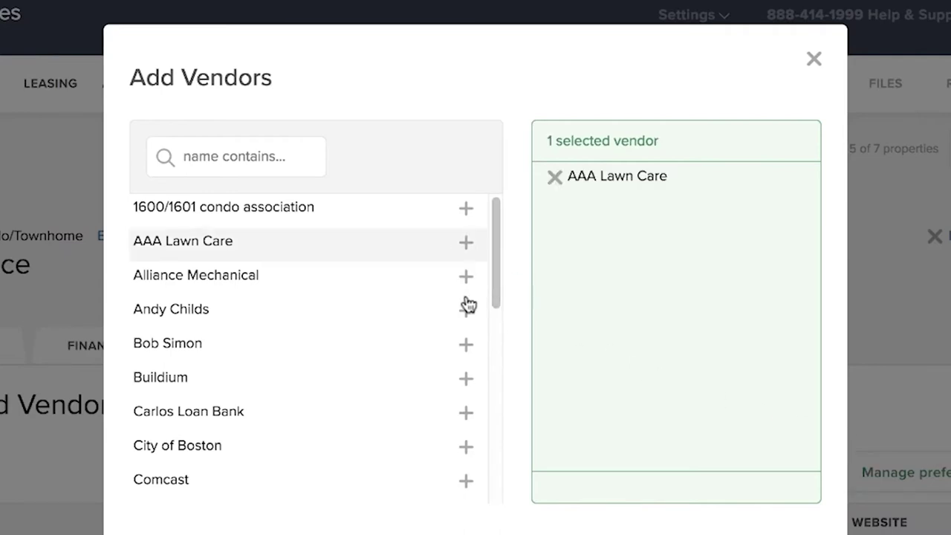
{"action": "left_click", "coordinate": [466, 311]}
{"action": "left_click", "coordinate": [466, 344]}
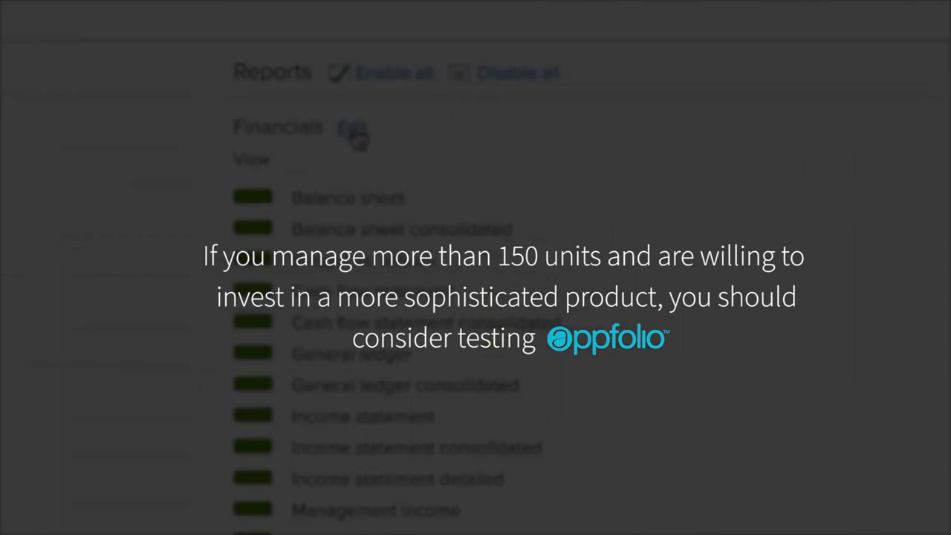
{"action": "left_click", "coordinate": [355, 133]}
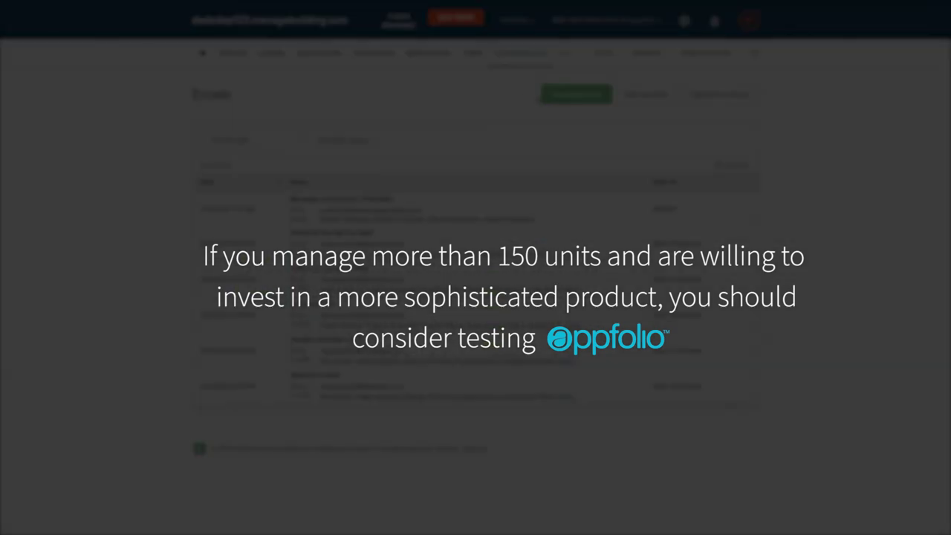
{"action": "left_click", "coordinate": [565, 96]}
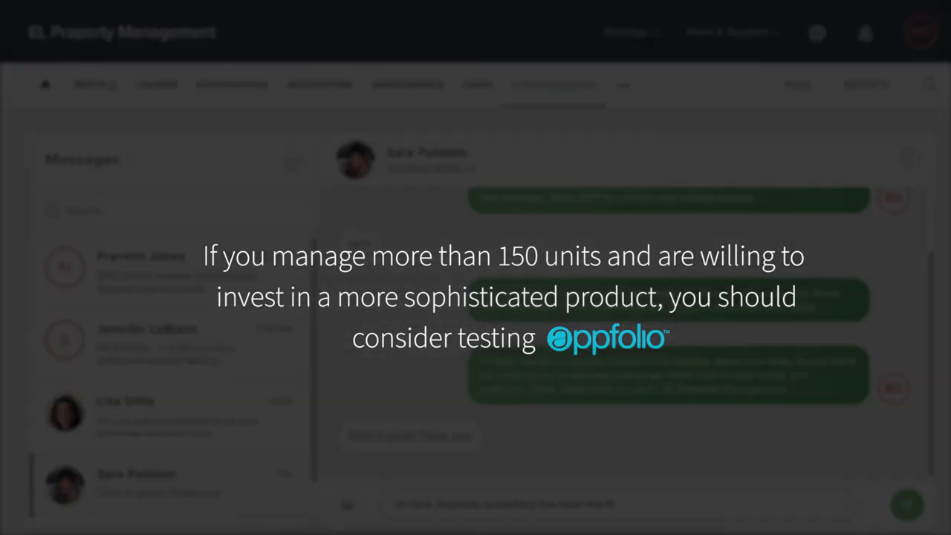
{"action": "type", "text": "lease let us know if"}
{"action": "type", "text": " you have any further qu"}
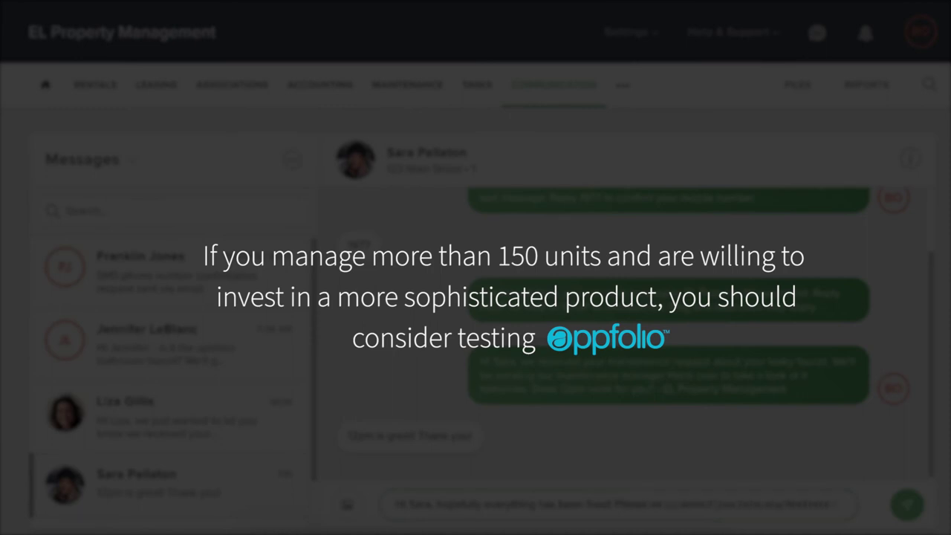
{"action": "type", "text": "s?"}
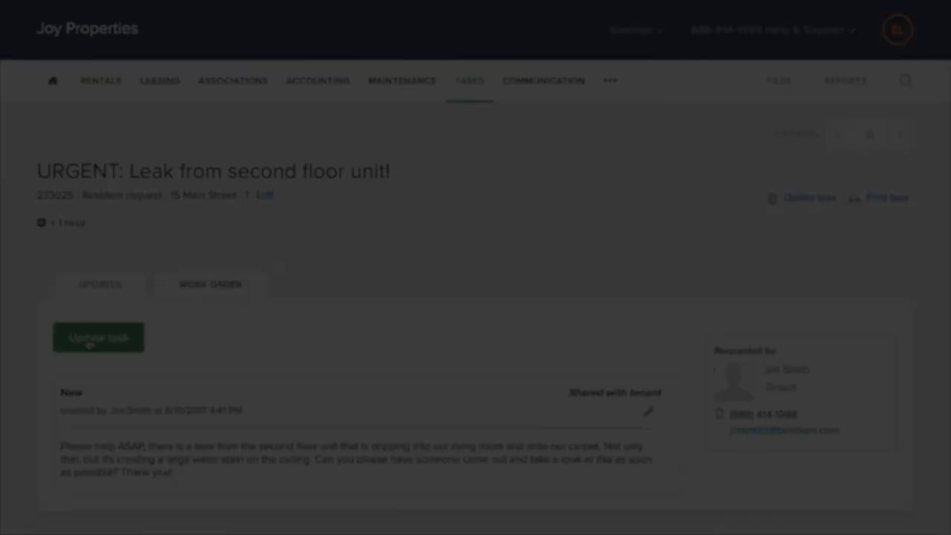
{"action": "left_click", "coordinate": [117, 338]}
{"action": "left_click", "coordinate": [305, 361]}
{"action": "left_click", "coordinate": [275, 394]}
{"action": "left_click", "coordinate": [566, 359]}
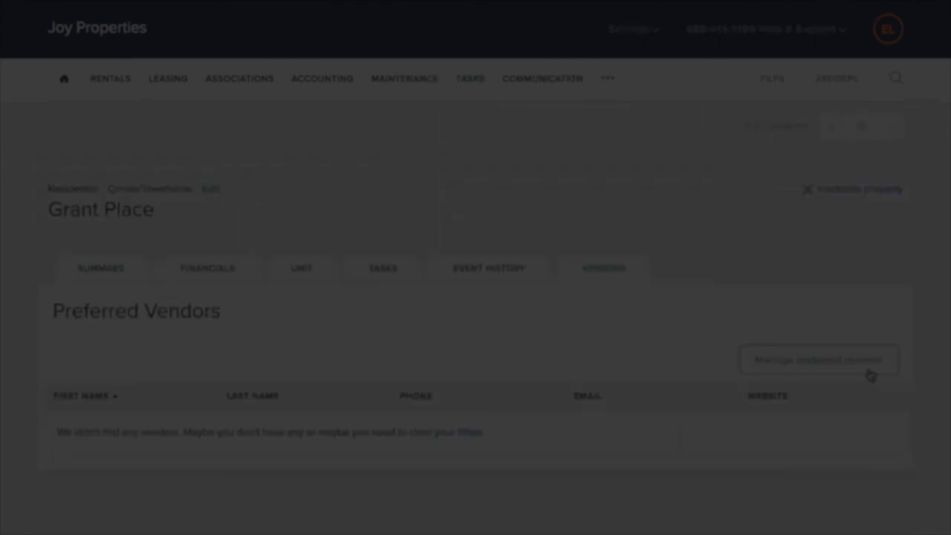
{"action": "left_click", "coordinate": [870, 373]}
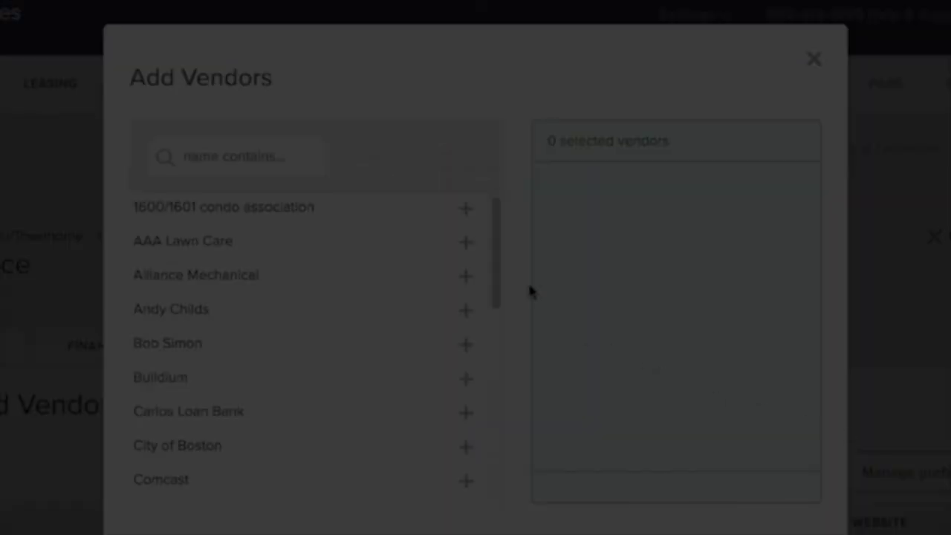